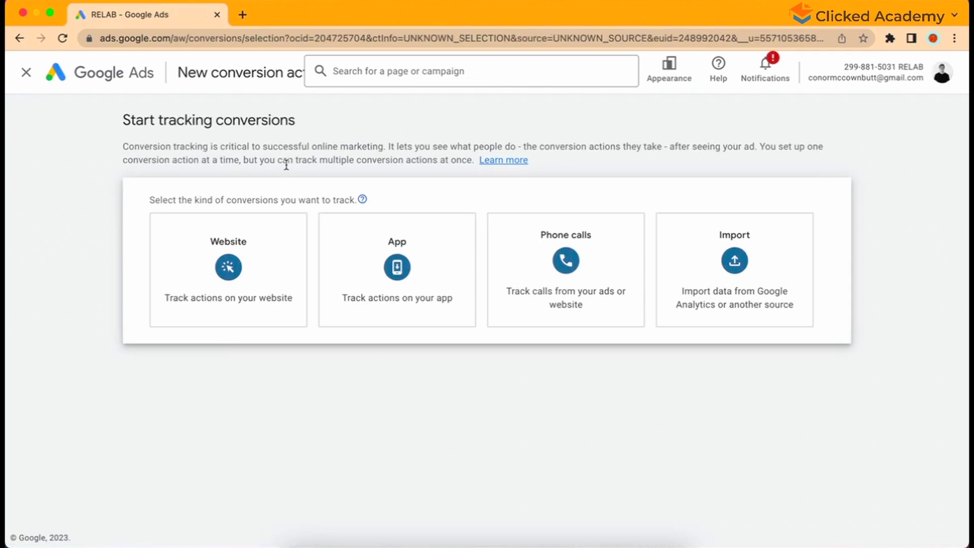
Step: Choose Phone calls as the conversion type, tracking calls from ads using call extensions or call-only ads
left_click(502, 257)
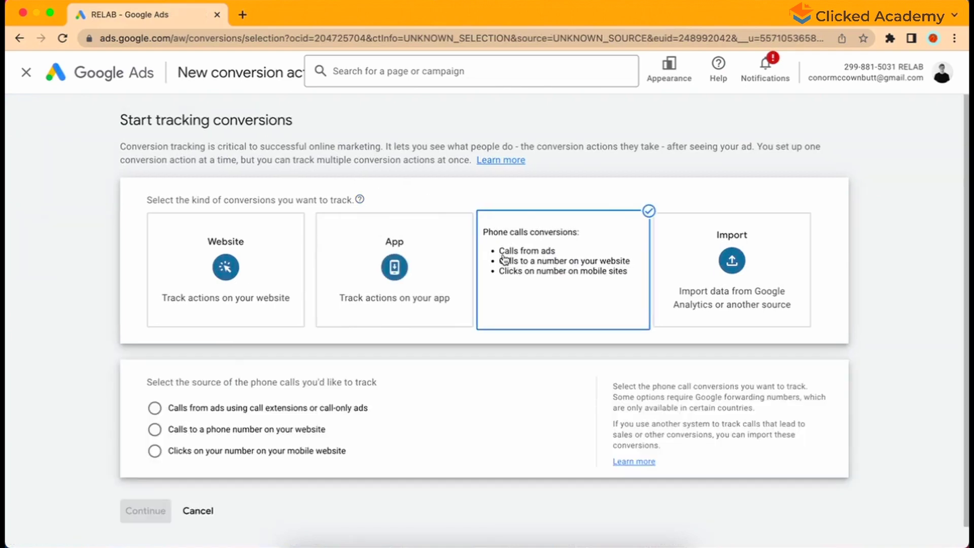
scroll(108, 375, "down", 1)
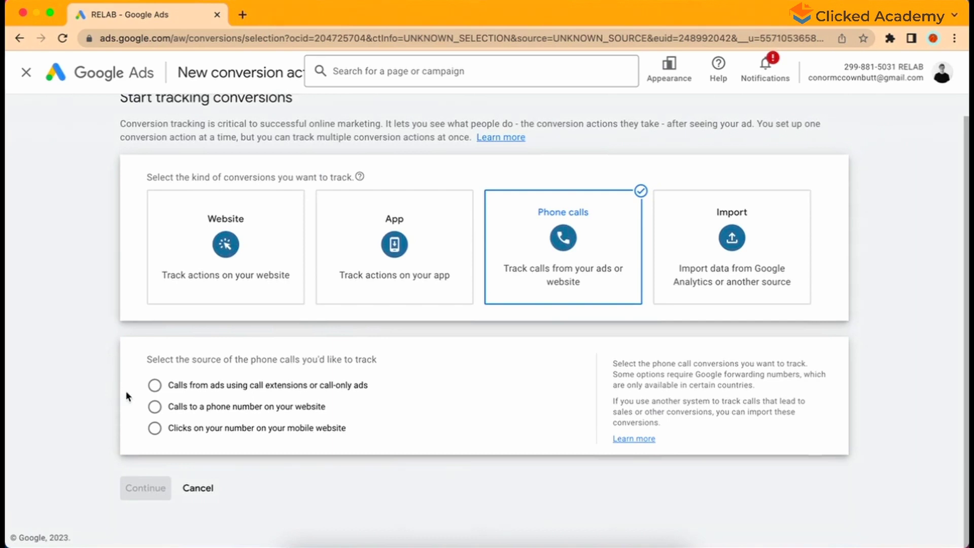
left_click(155, 385)
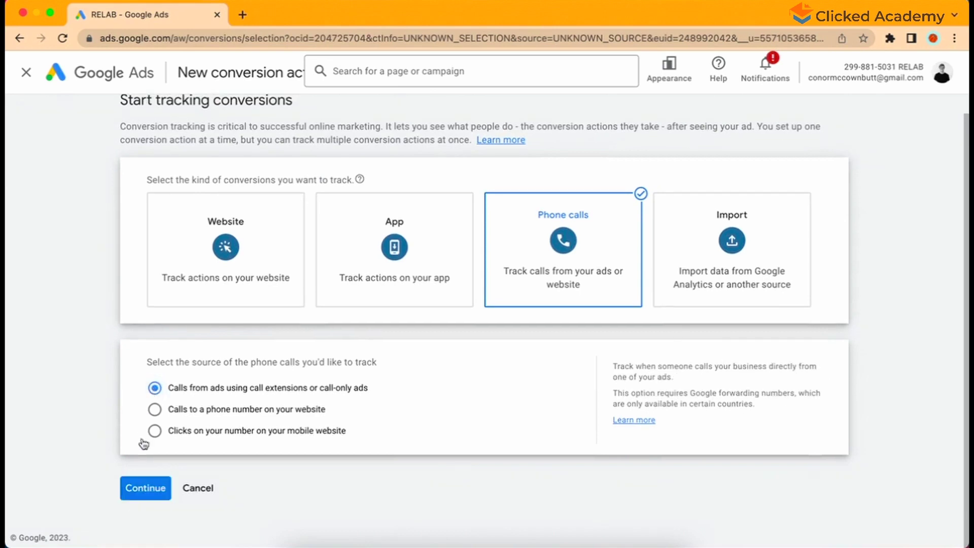
Step: Continue to the new ad-call conversion form and expand its goal and conversion action optimization options
left_click(144, 486)
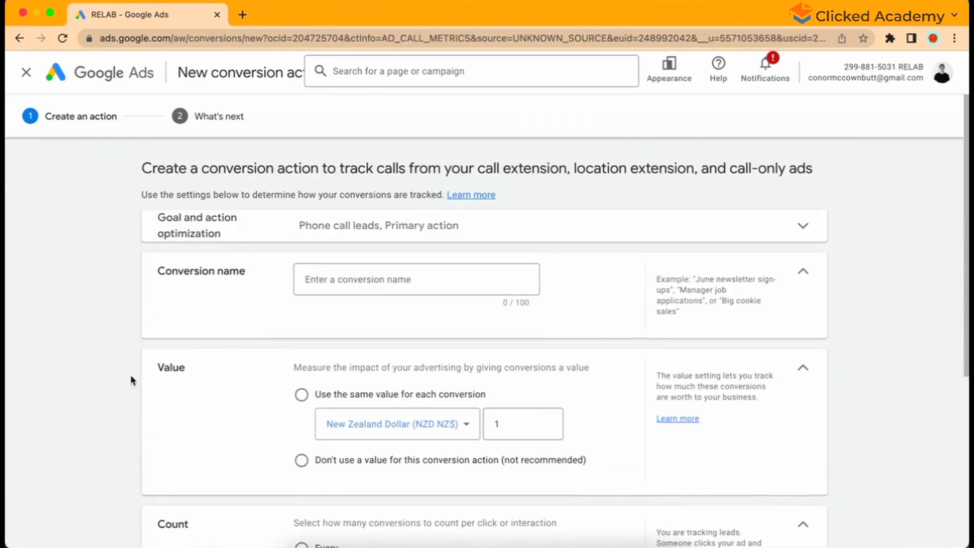
scroll(129, 373, "down", 2)
left_click(298, 191)
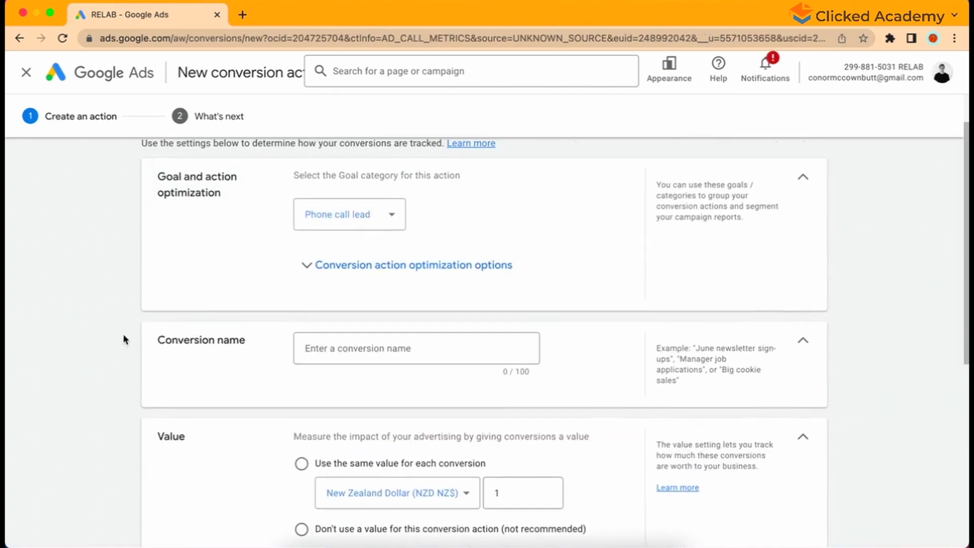
left_click(312, 271)
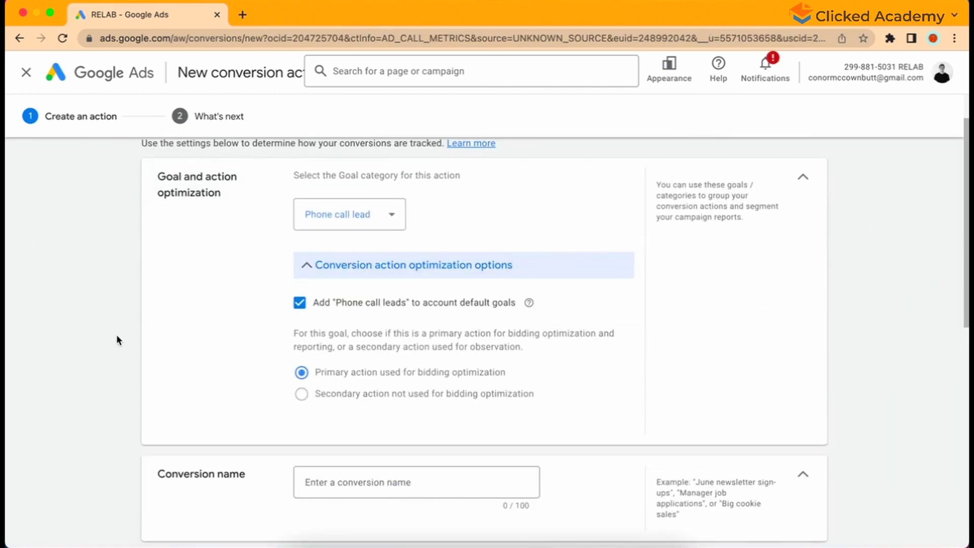
scroll(119, 340, "down", 1)
left_click(338, 454)
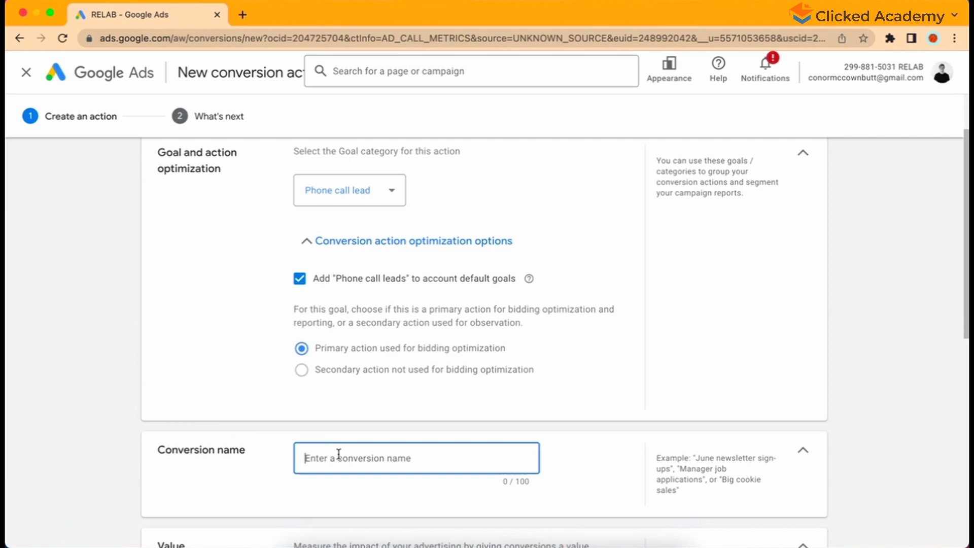
Step: Name the conversion 'Calls From Ads' and select 'Don't use a value for this conversion action'
type("Calls F")
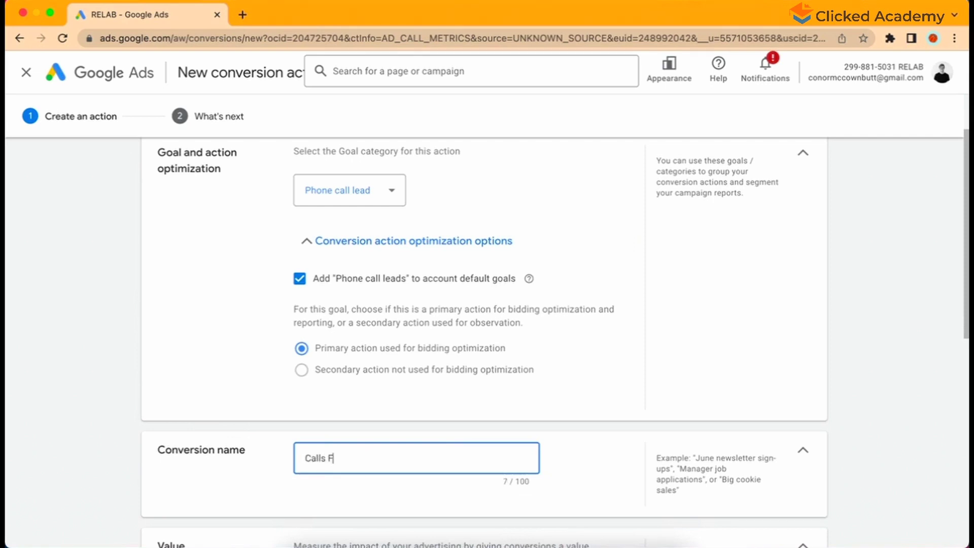
type("rom Ads")
scroll(137, 410, "down", 3)
scroll(130, 390, "down", 2)
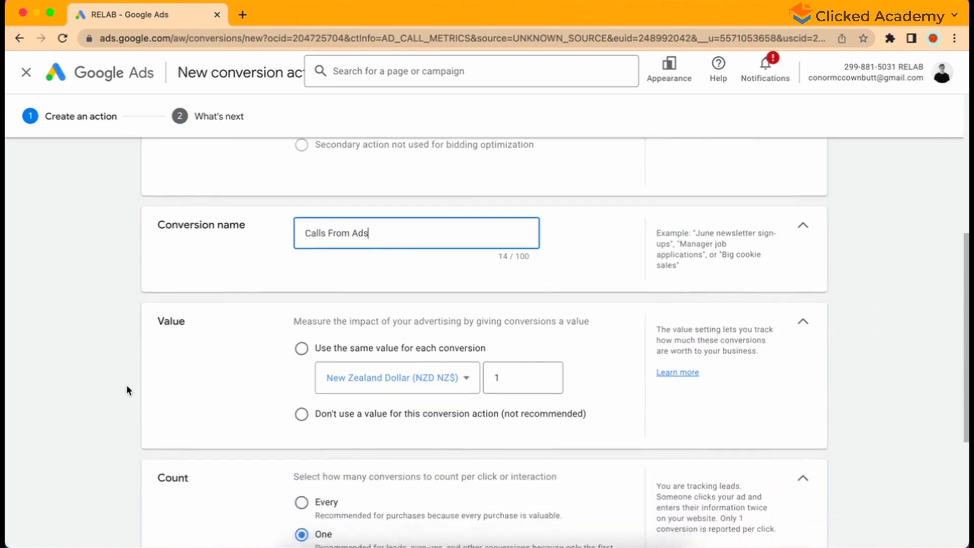
key("super+Tab")
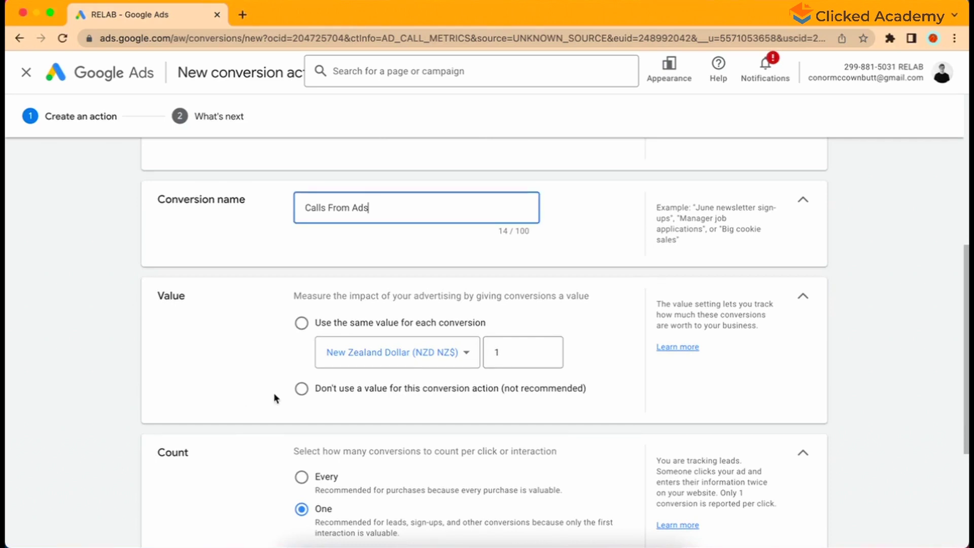
left_click(301, 389)
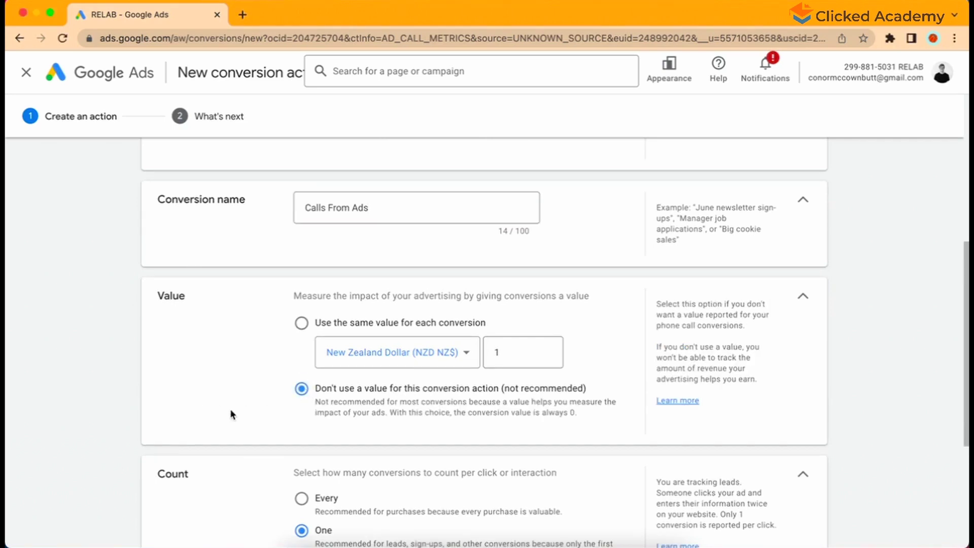
scroll(233, 411, "down", 5)
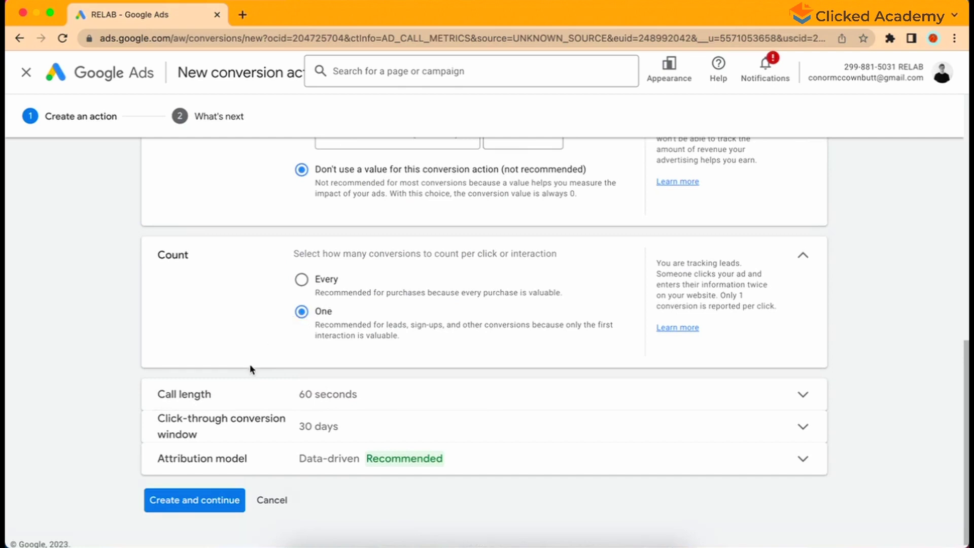
Step: Change the minimum call length for a conversion from 60 seconds to 1 second
left_click(242, 397)
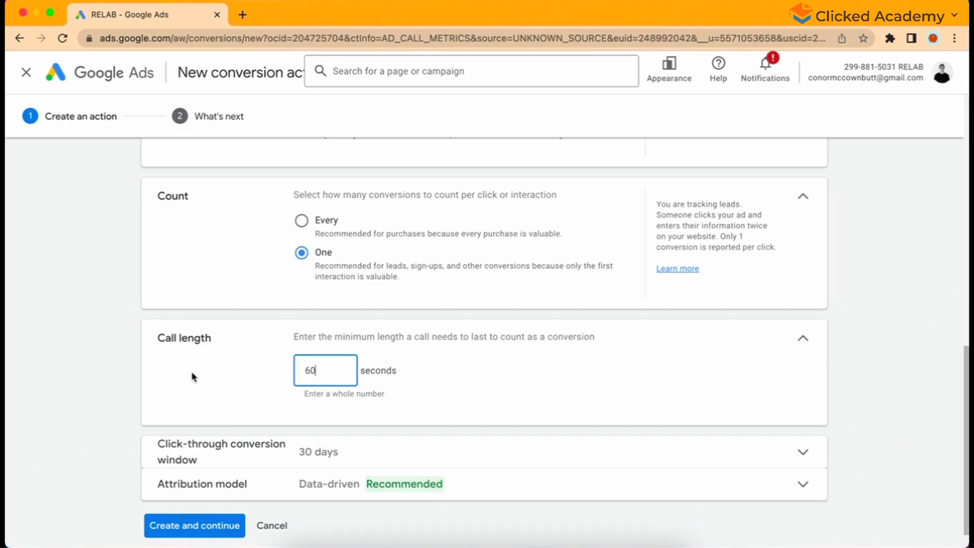
key("BackSpace")
key("BackSpace")
type("1")
left_click(191, 379)
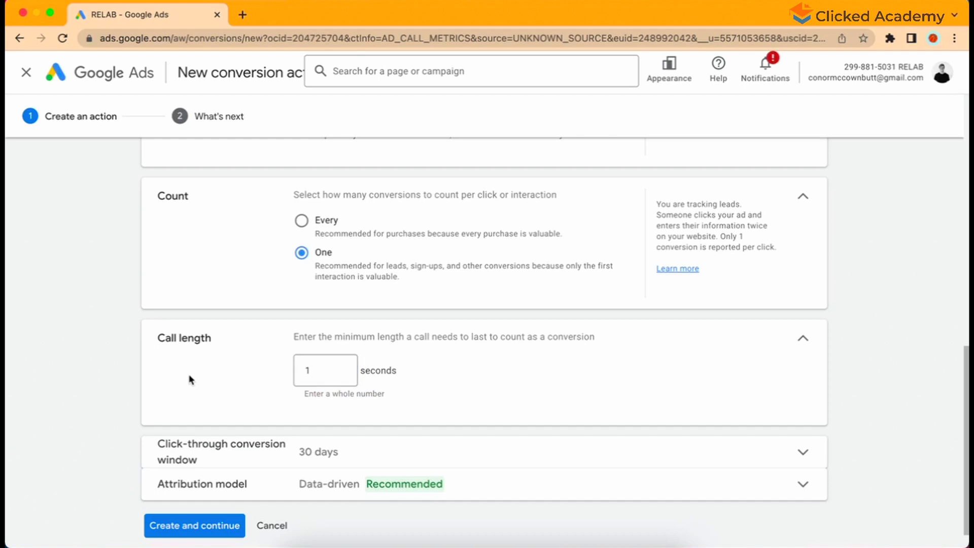
scroll(191, 379, "down", 1)
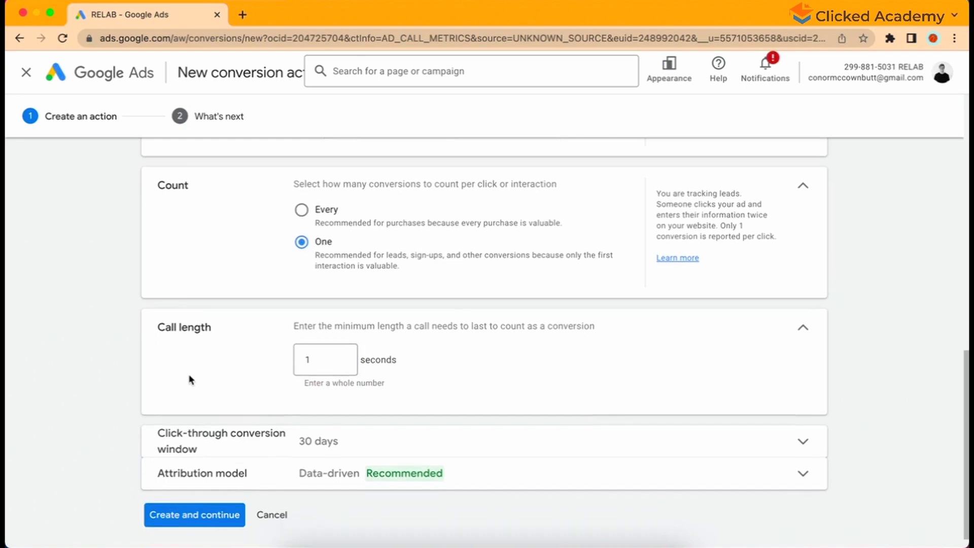
scroll(191, 380, "down", 1)
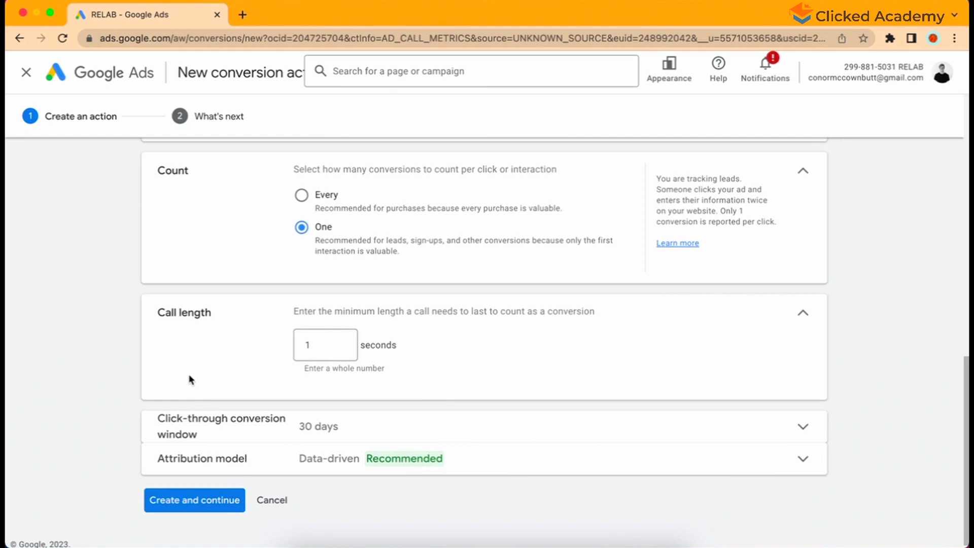
Step: Keep the 30-day click-through window and Data-driven attribution, then create the Calls From Ads action
left_click(192, 412)
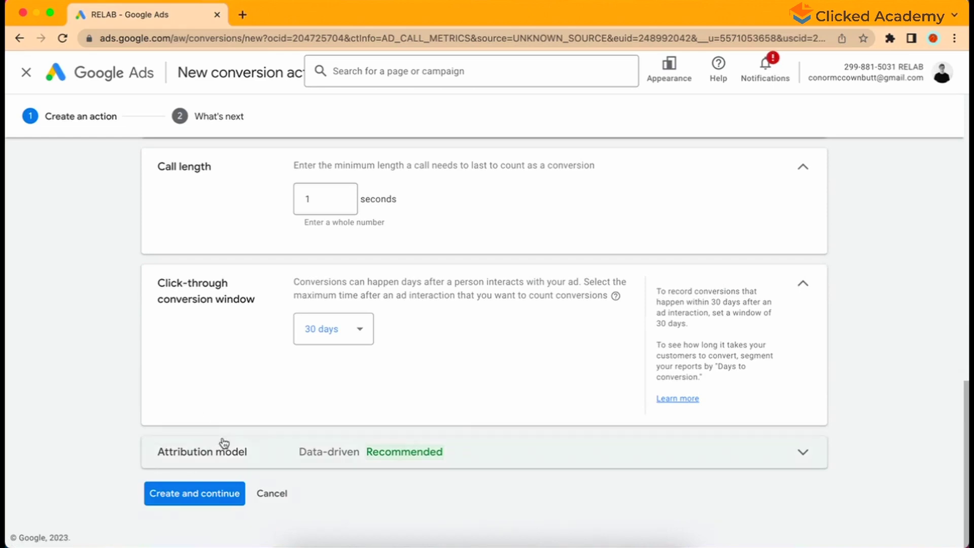
left_click(226, 447)
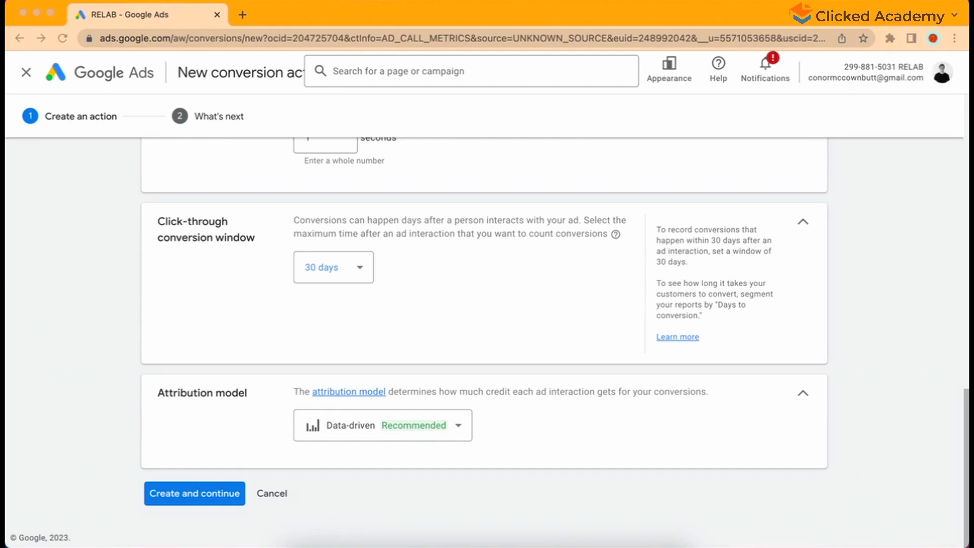
left_click(171, 441)
left_click(196, 496)
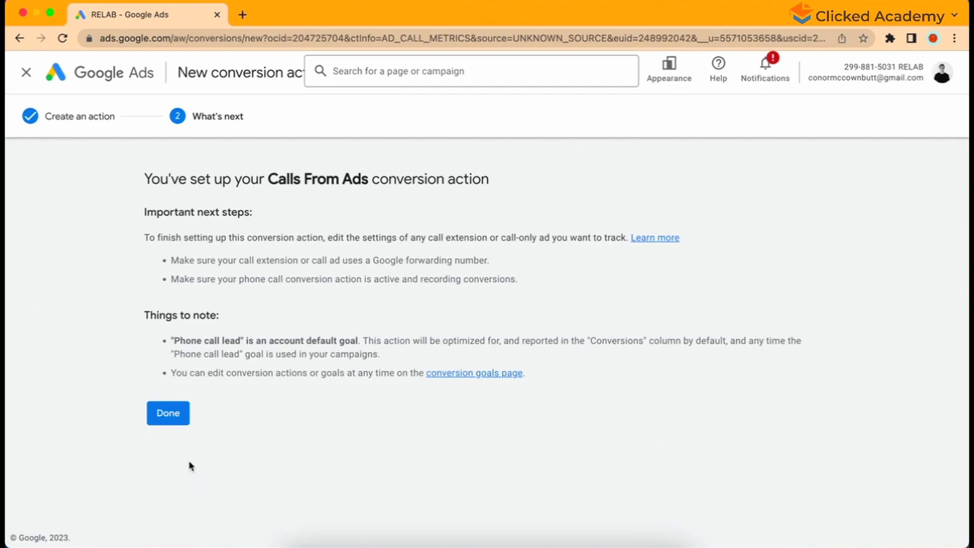
Step: Finish the Calls From Ads setup and go back to the Conversions Summary page
left_click(168, 414)
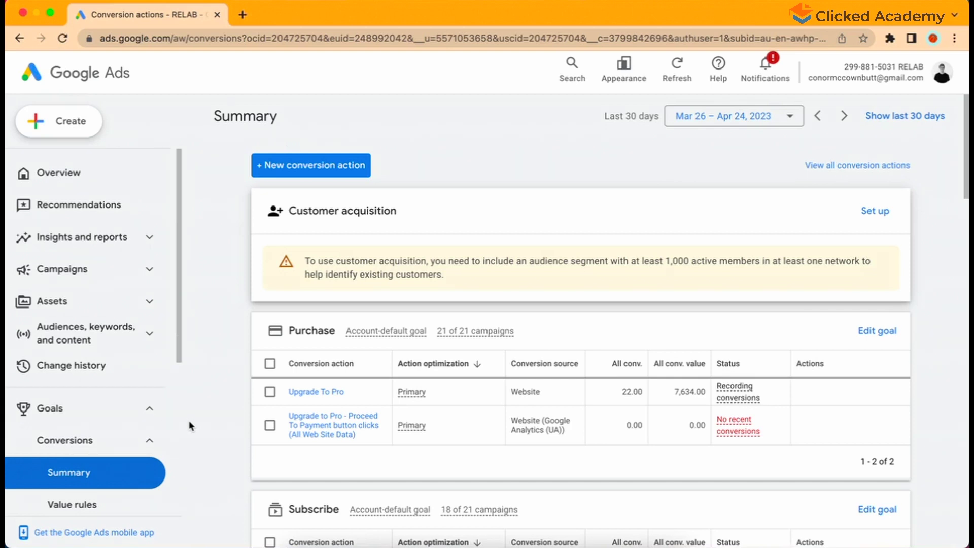
Step: Start a new conversion action for phone calls made to a number on your website
left_click(264, 171)
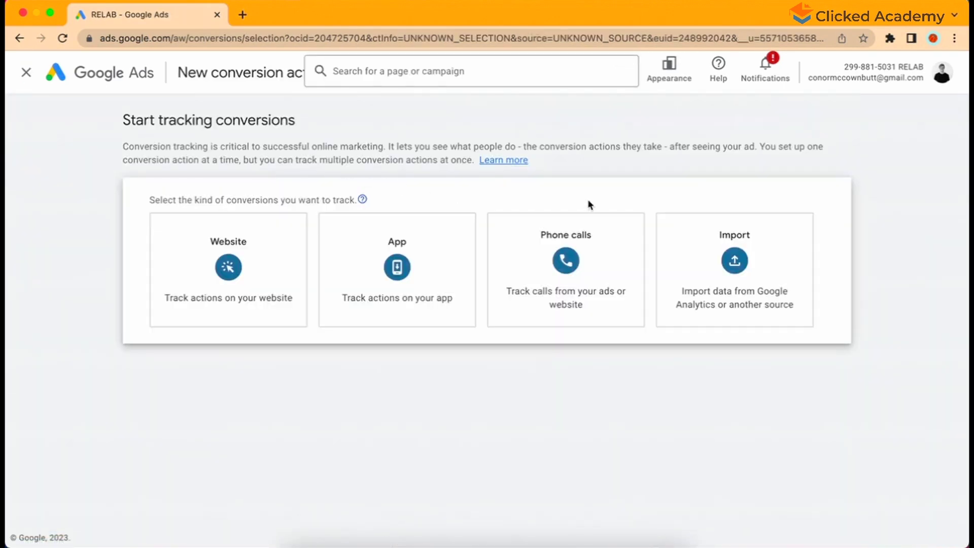
mouse_move(609, 269)
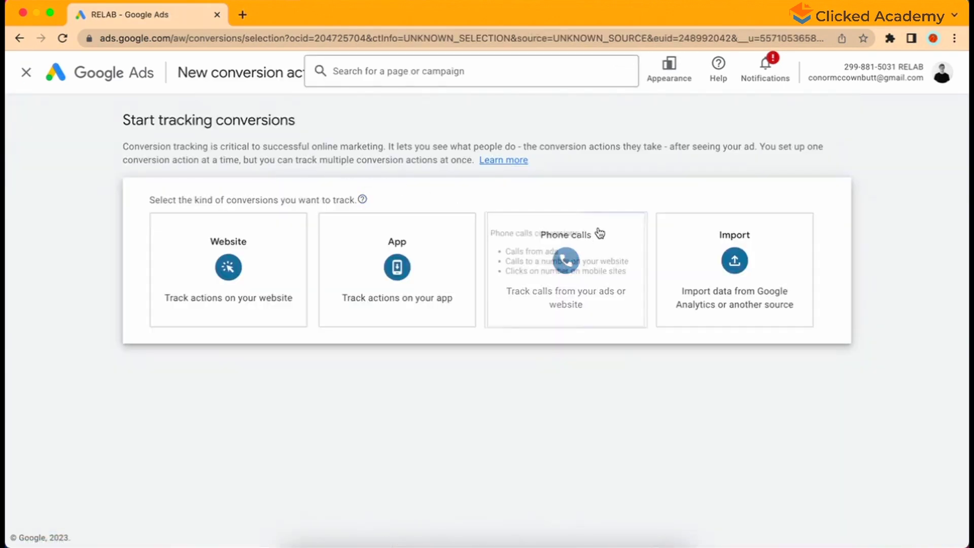
left_click(614, 276)
scroll(614, 278, "down", 2)
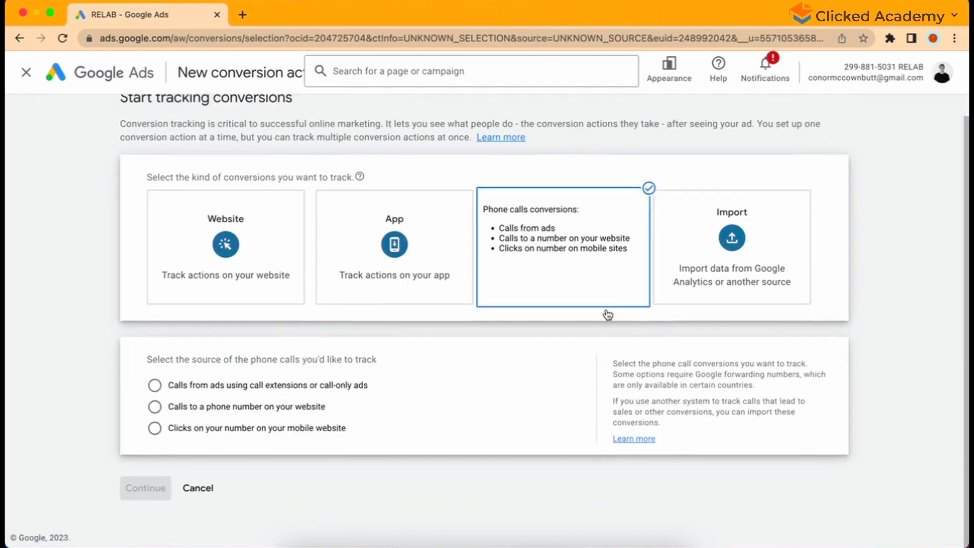
left_click(305, 404)
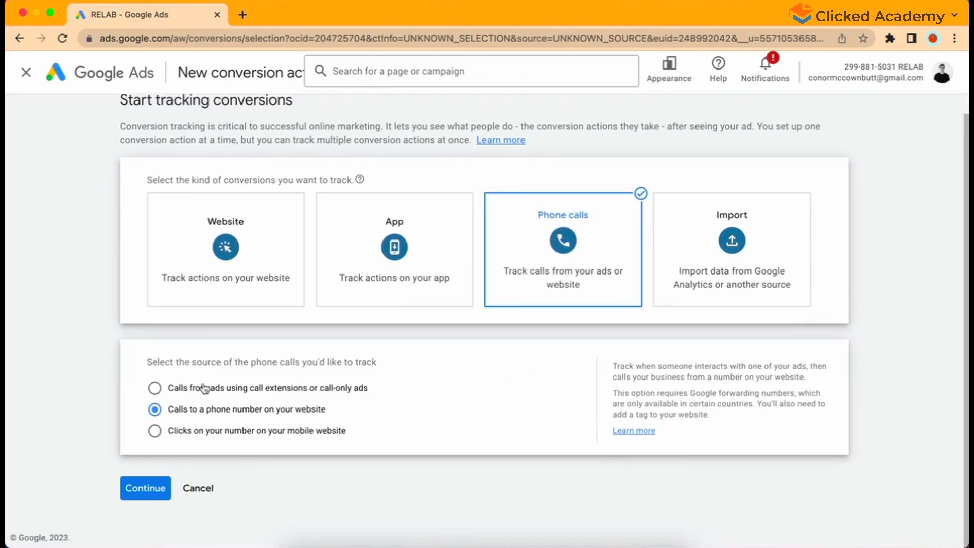
Step: Continue to the website-call conversion form and expand its goal and conversion action optimization options
left_click(137, 487)
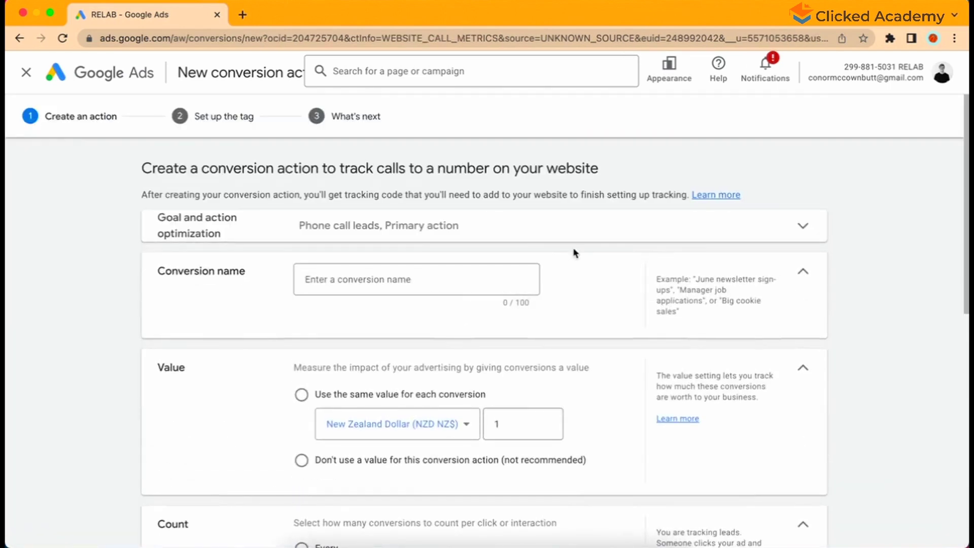
left_click(558, 238)
scroll(349, 232, "down", 3)
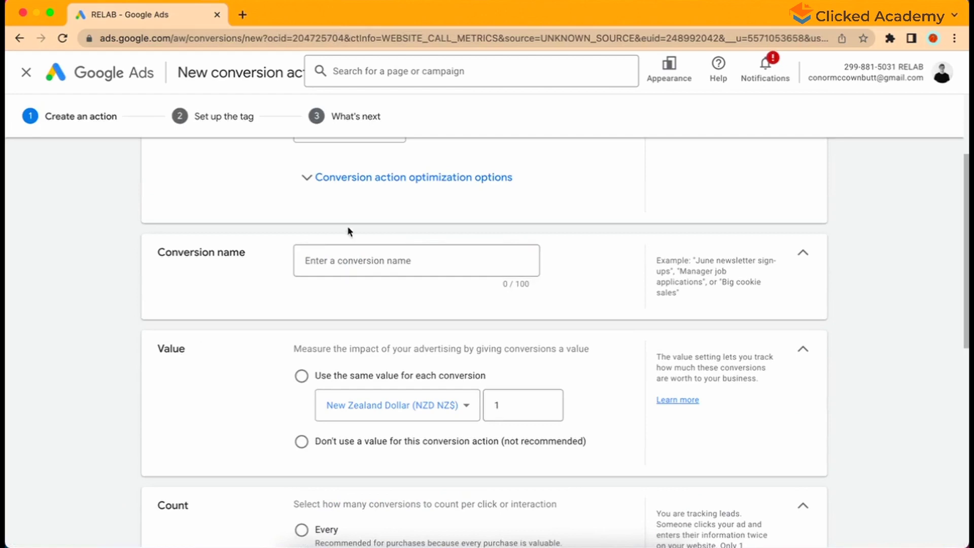
left_click(346, 184)
scroll(91, 274, "up", 3)
scroll(103, 308, "down", 5)
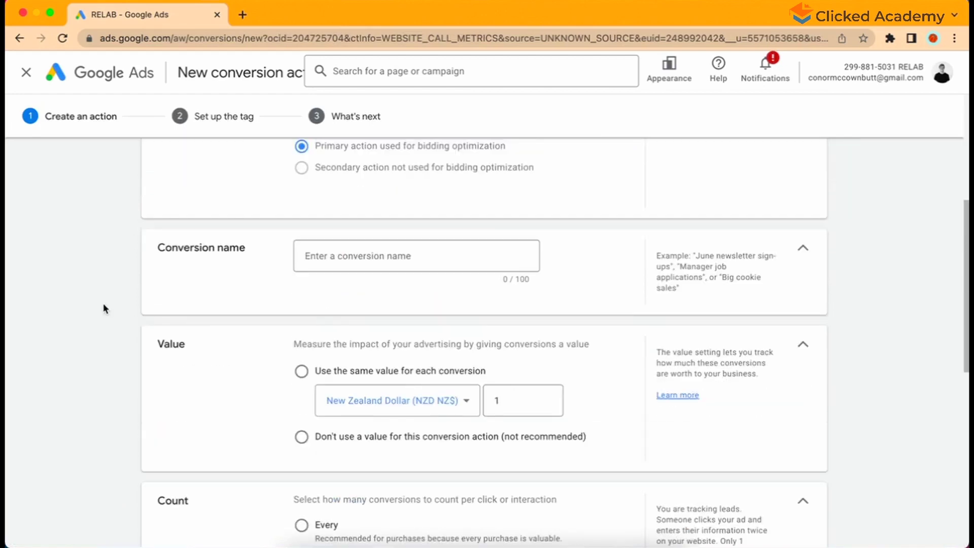
Step: Name the conversion 'Website Phone Calls' and set it to use no value
left_click(350, 257)
type("W")
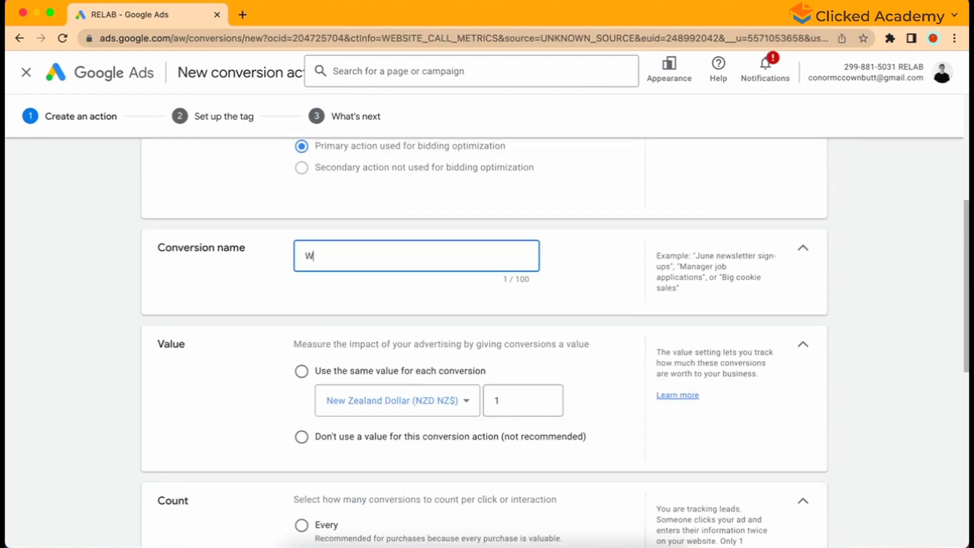
type("ebsite Phone Calls")
left_click(208, 320)
scroll(209, 319, "down", 2)
left_click(304, 395)
scroll(229, 383, "down", 3)
scroll(229, 383, "down", 2)
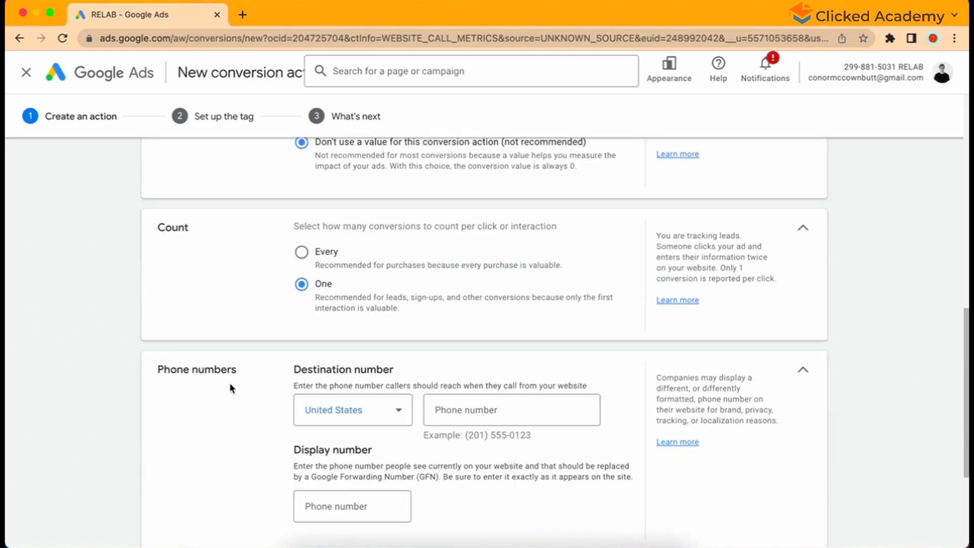
scroll(250, 310, "down", 3)
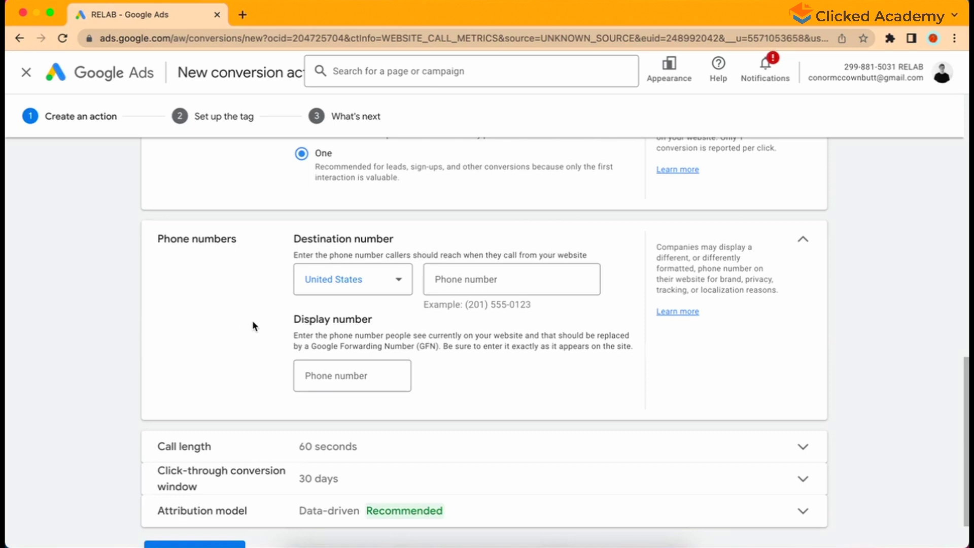
Step: Set the country to Australia and enter the business phone number as destination and display number
left_click(319, 291)
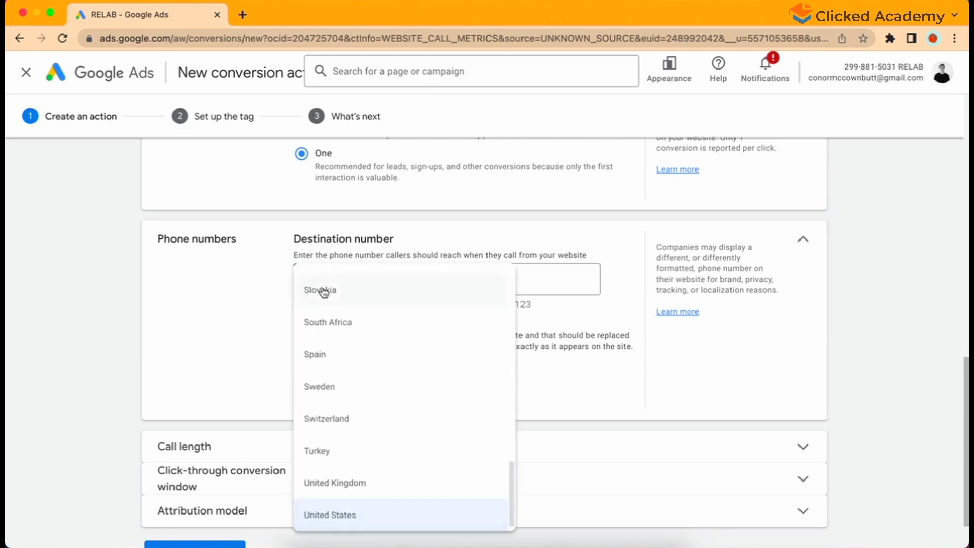
scroll(335, 247, "up", 10)
left_click(339, 261)
left_click(479, 222)
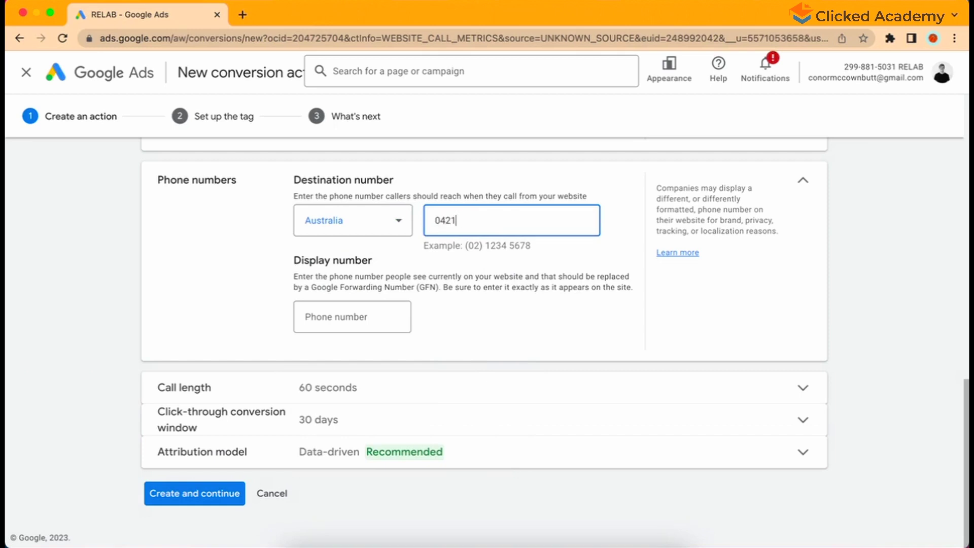
left_click(397, 324)
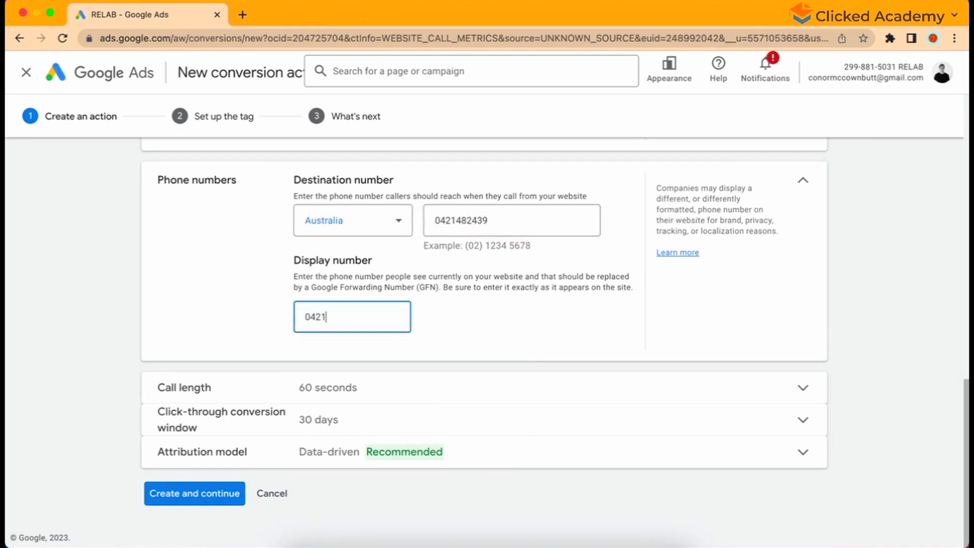
left_click(256, 330)
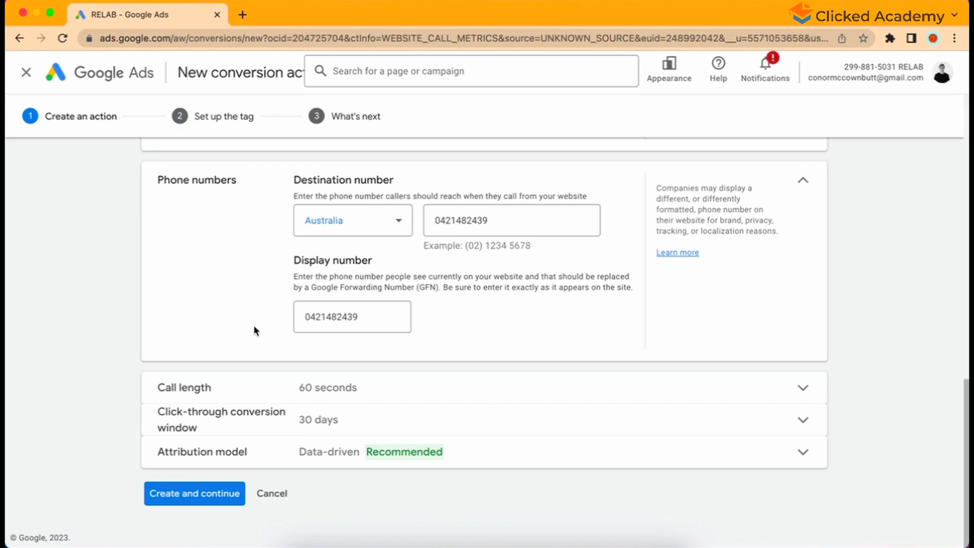
Step: Change the minimum call length from 60 to 1 second and create the Website Phone Calls action
left_click(257, 386)
double_click(309, 386)
key("BackSpace")
type("1")
left_click(276, 395)
scroll(276, 397, "down", 1)
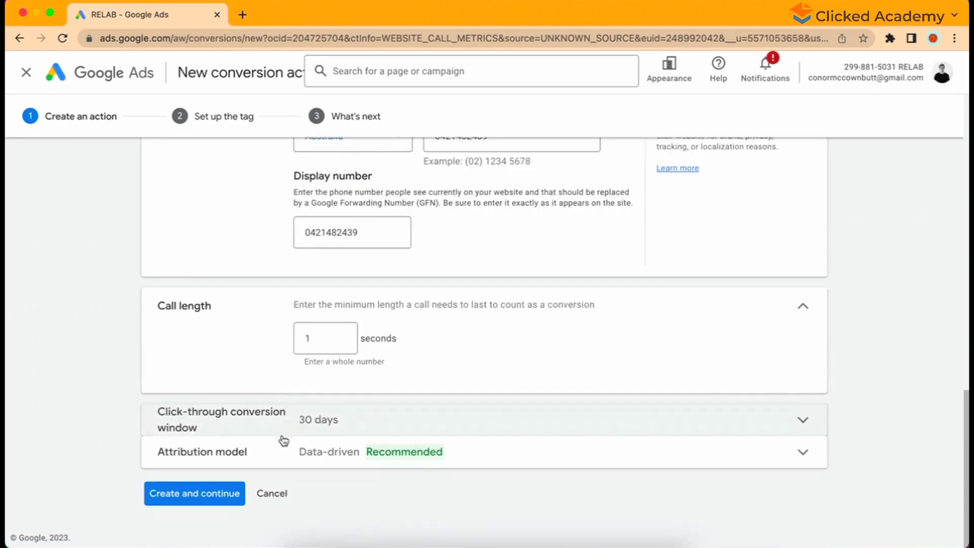
left_click(203, 498)
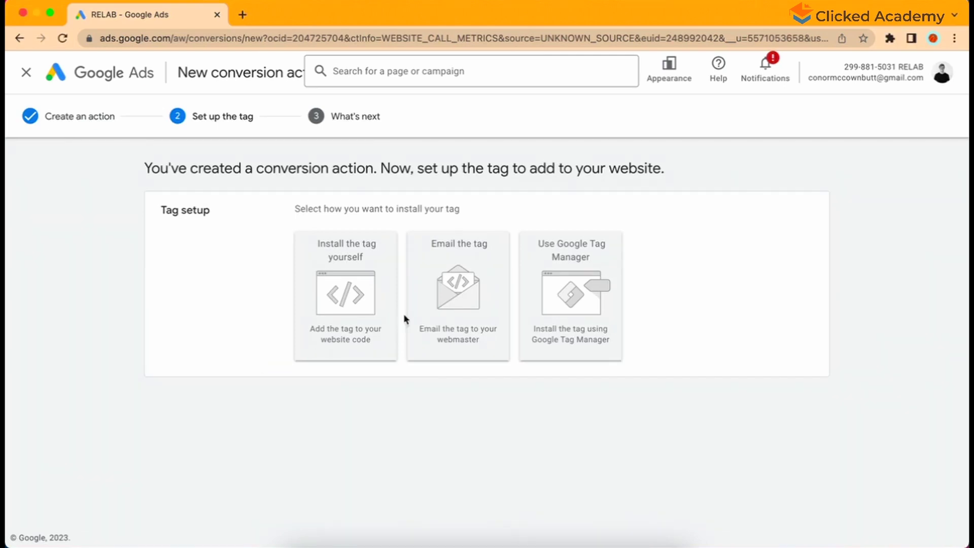
Step: Choose to install the Website Phone Calls tag yourself and finish the conversion setup
left_click(359, 338)
scroll(275, 349, "down", 10)
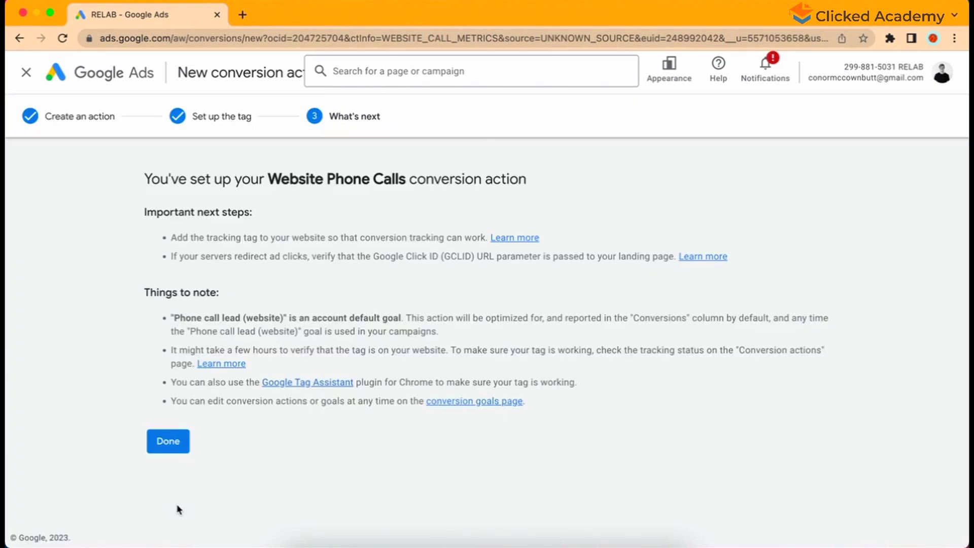
left_click(168, 442)
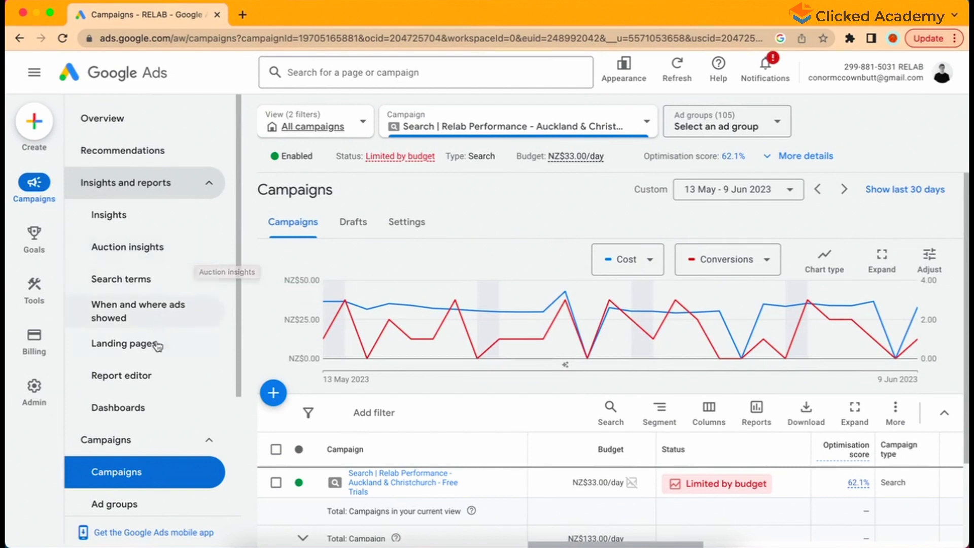
Step: Open the Call Details predefined report from the Report editor and review the listed calls
left_click(160, 376)
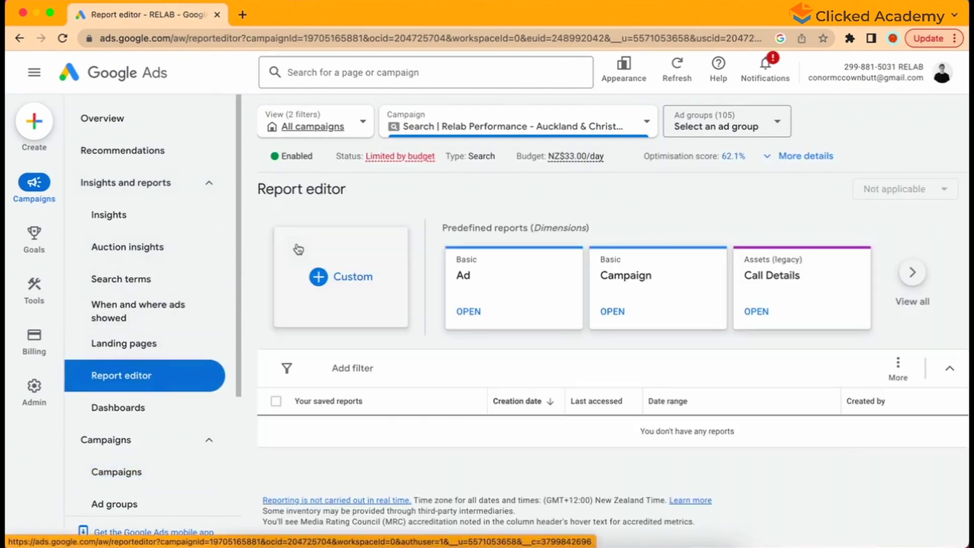
left_click(792, 285)
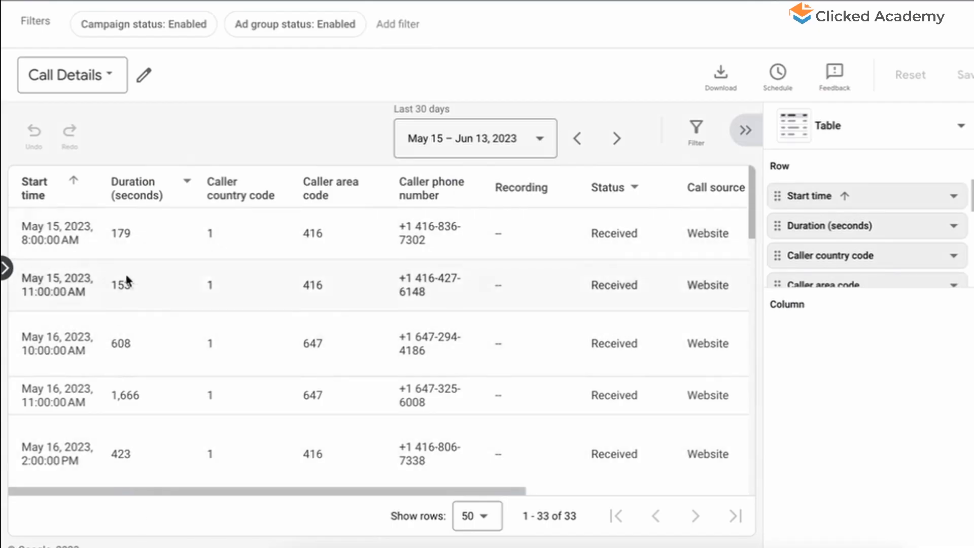
scroll(126, 274, "down", 1)
scroll(125, 274, "down", 3)
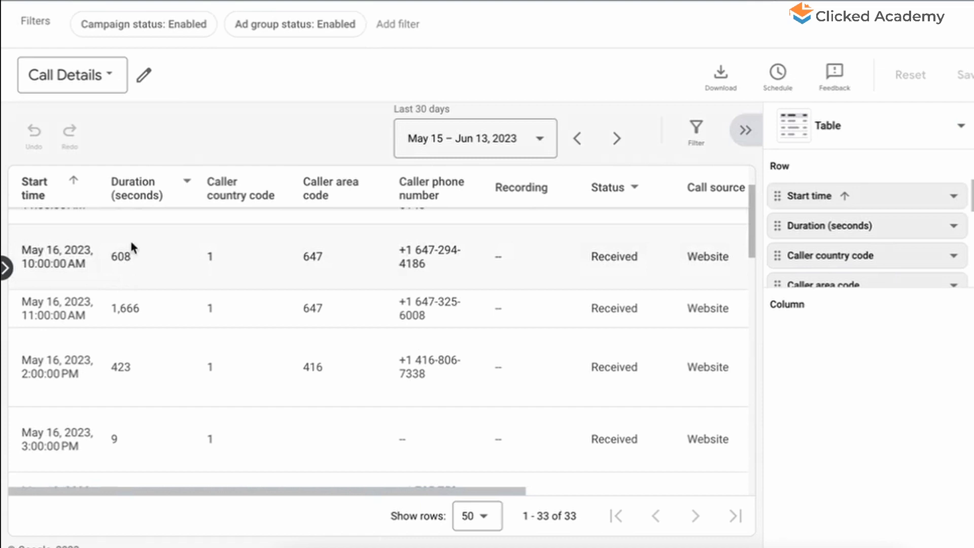
Step: Filter the report's Status column to Missed, leaving only the four missed calls
left_click(629, 191)
left_click(628, 245)
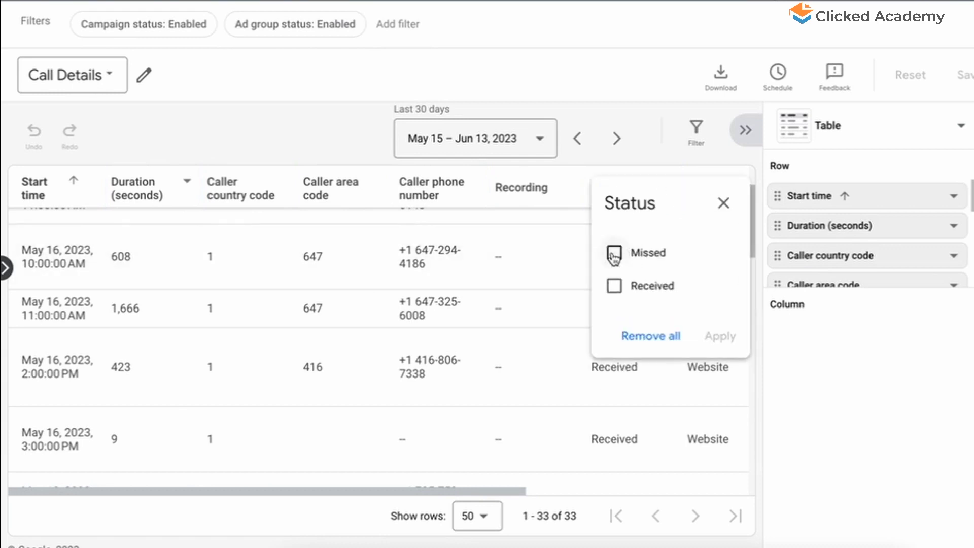
left_click(614, 252)
left_click(719, 336)
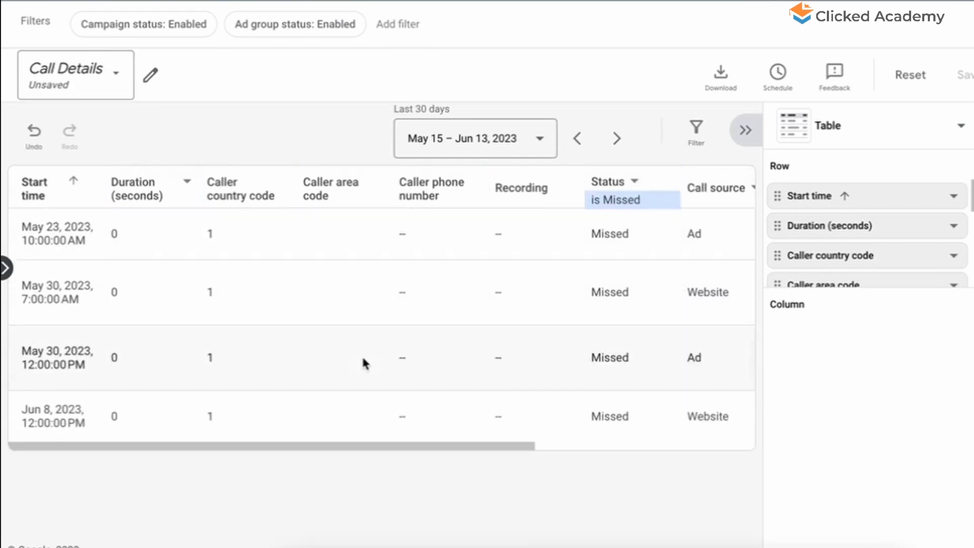